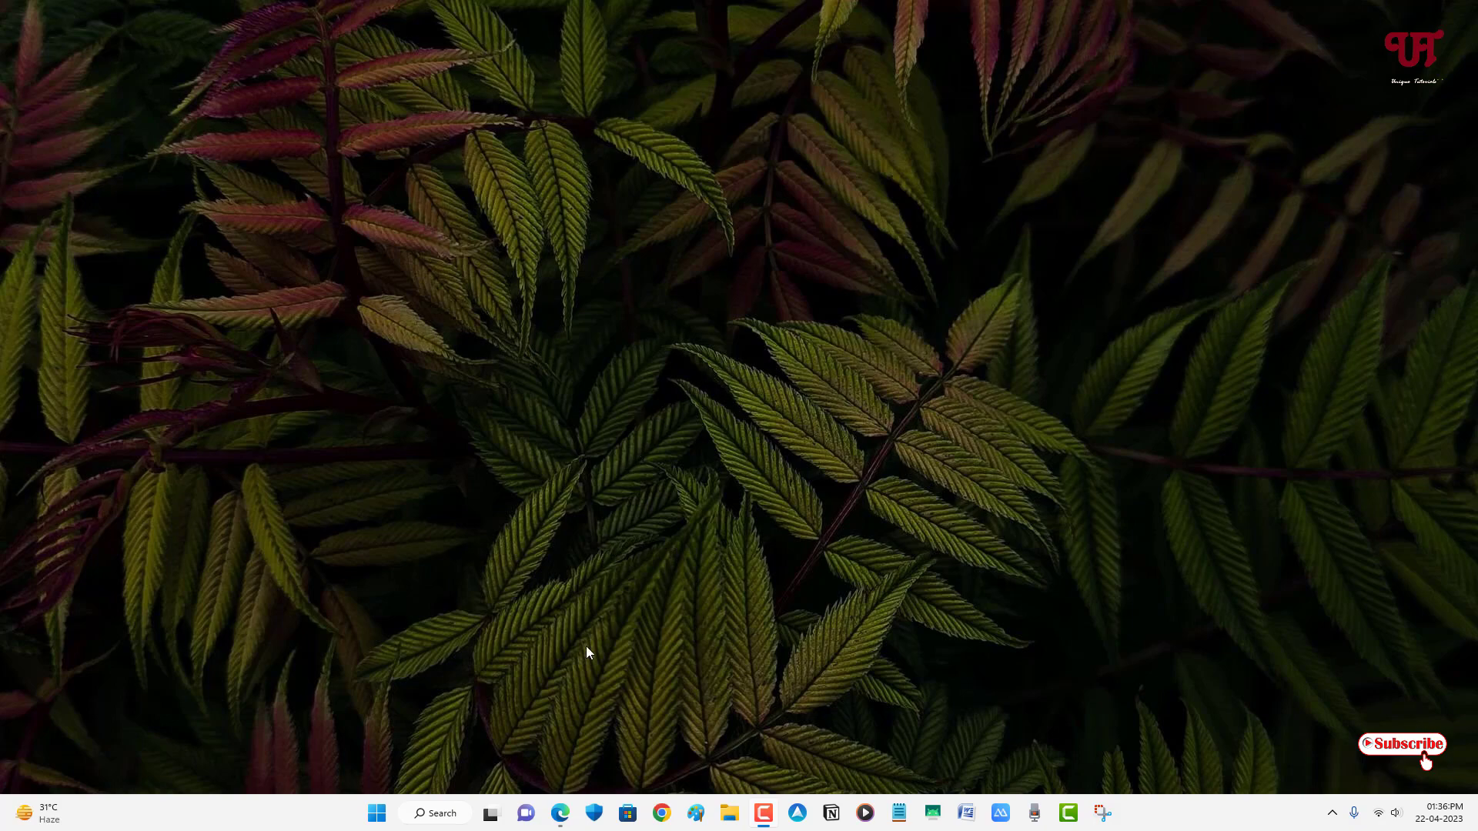
Step: Follow the 'Mousotron : Mouse and keyboard usage counter' result to the Blacksun Software page
left_click(561, 813)
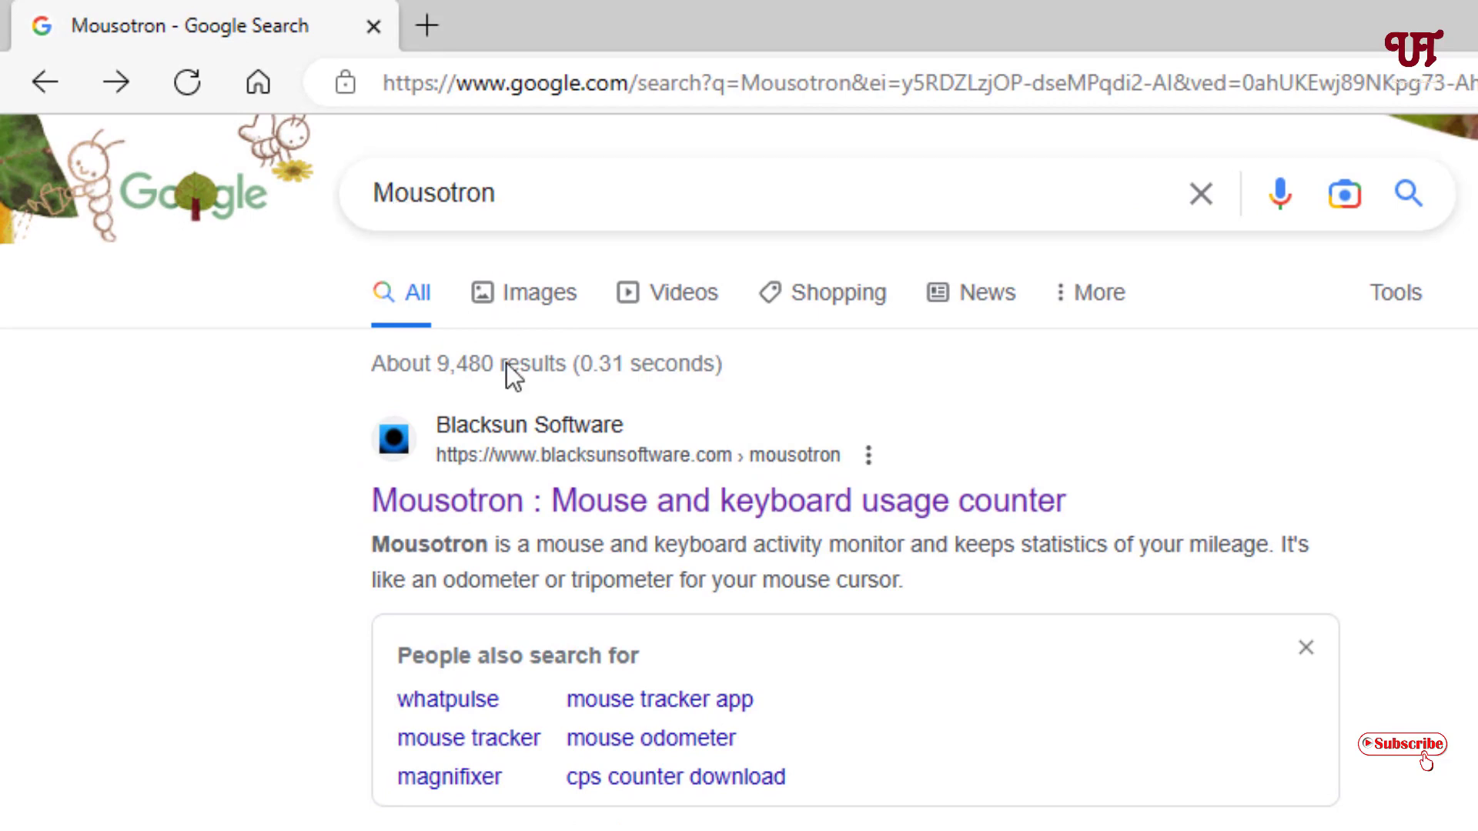
left_click(568, 519)
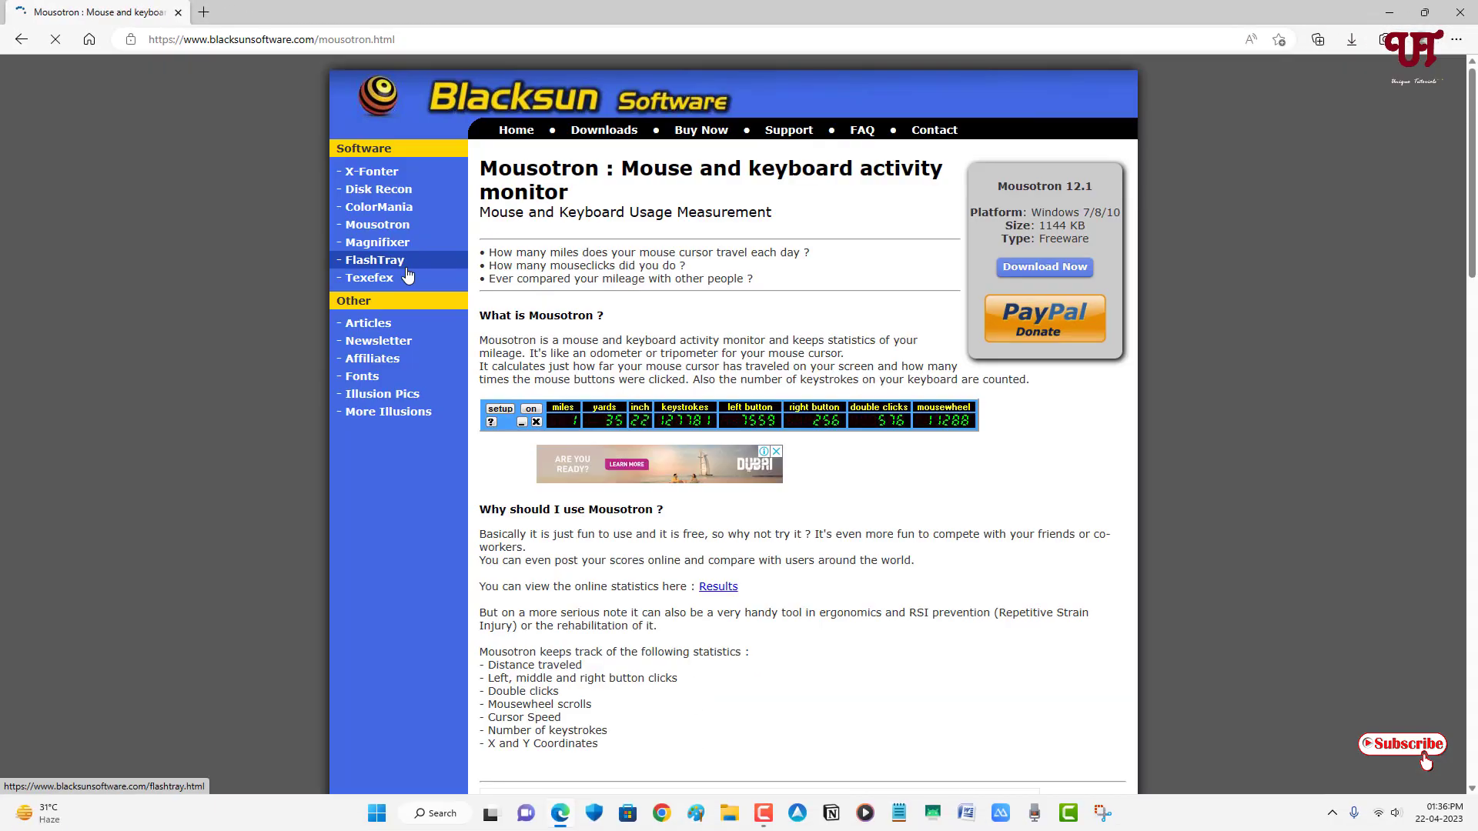
Step: Download Mousotronsetup.exe, close Edge and run the installer from the Downloads folder
left_click(1061, 274)
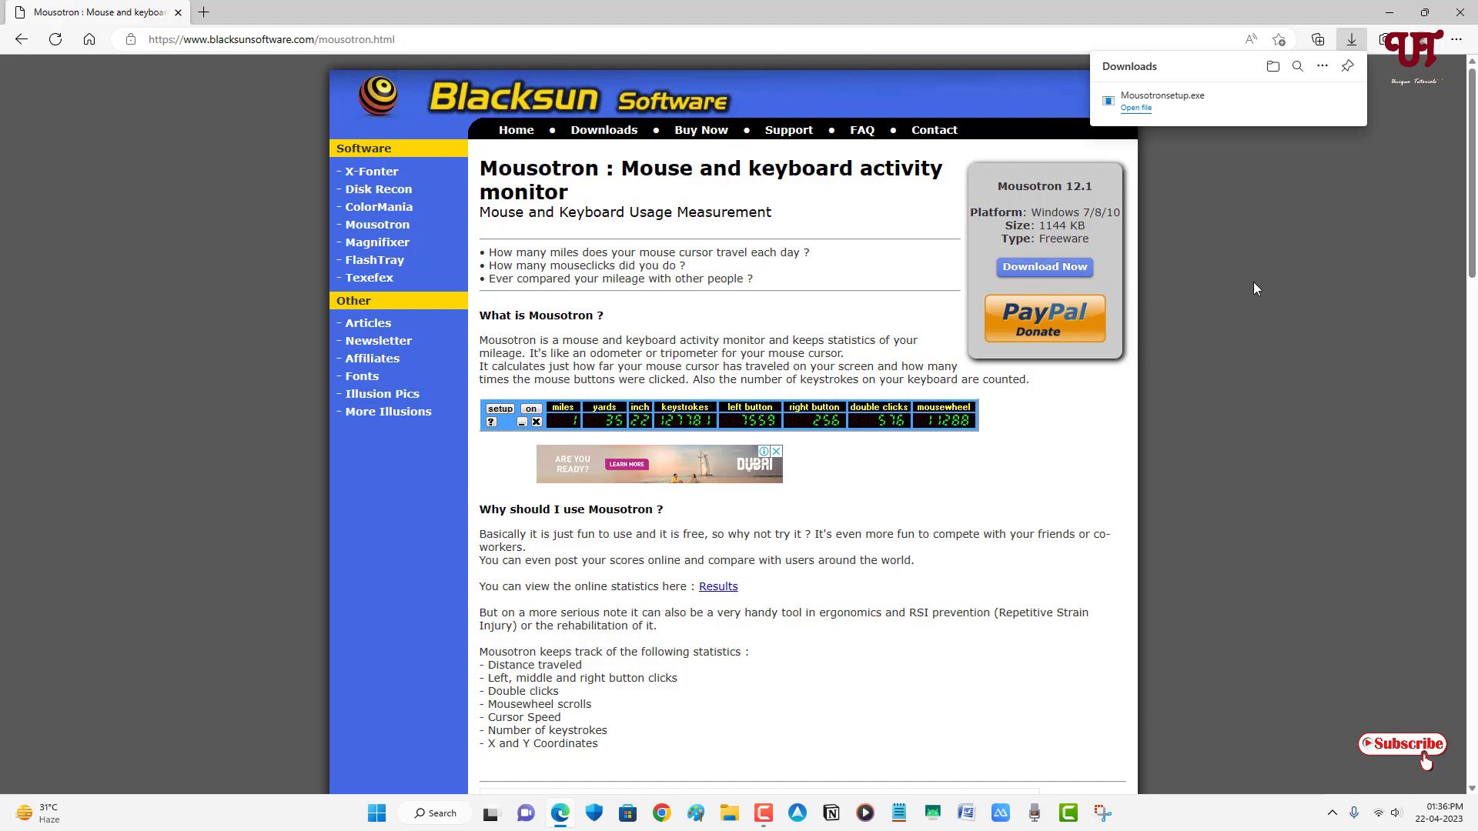
left_click(1298, 99)
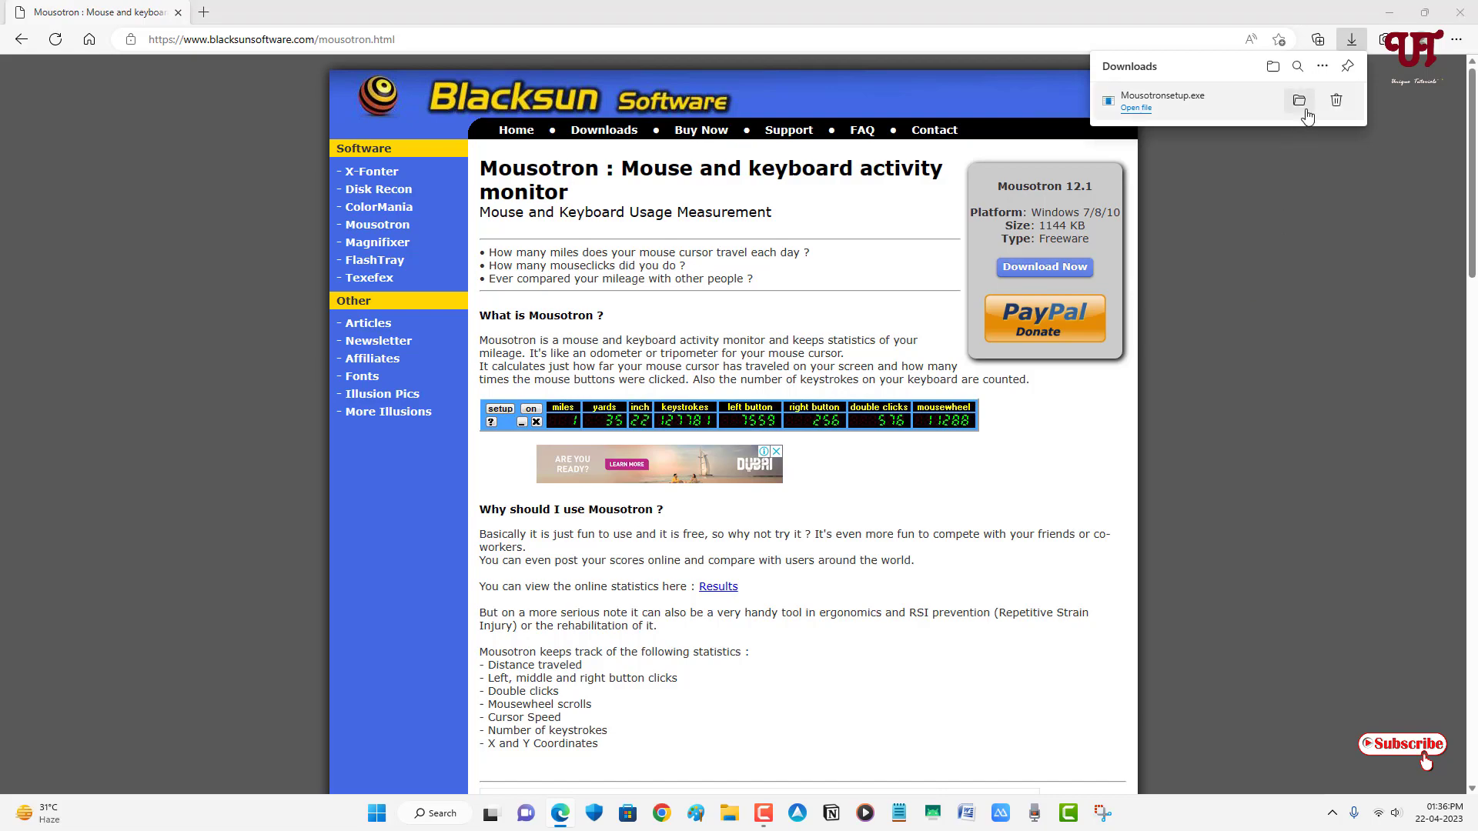
left_click(1467, 15)
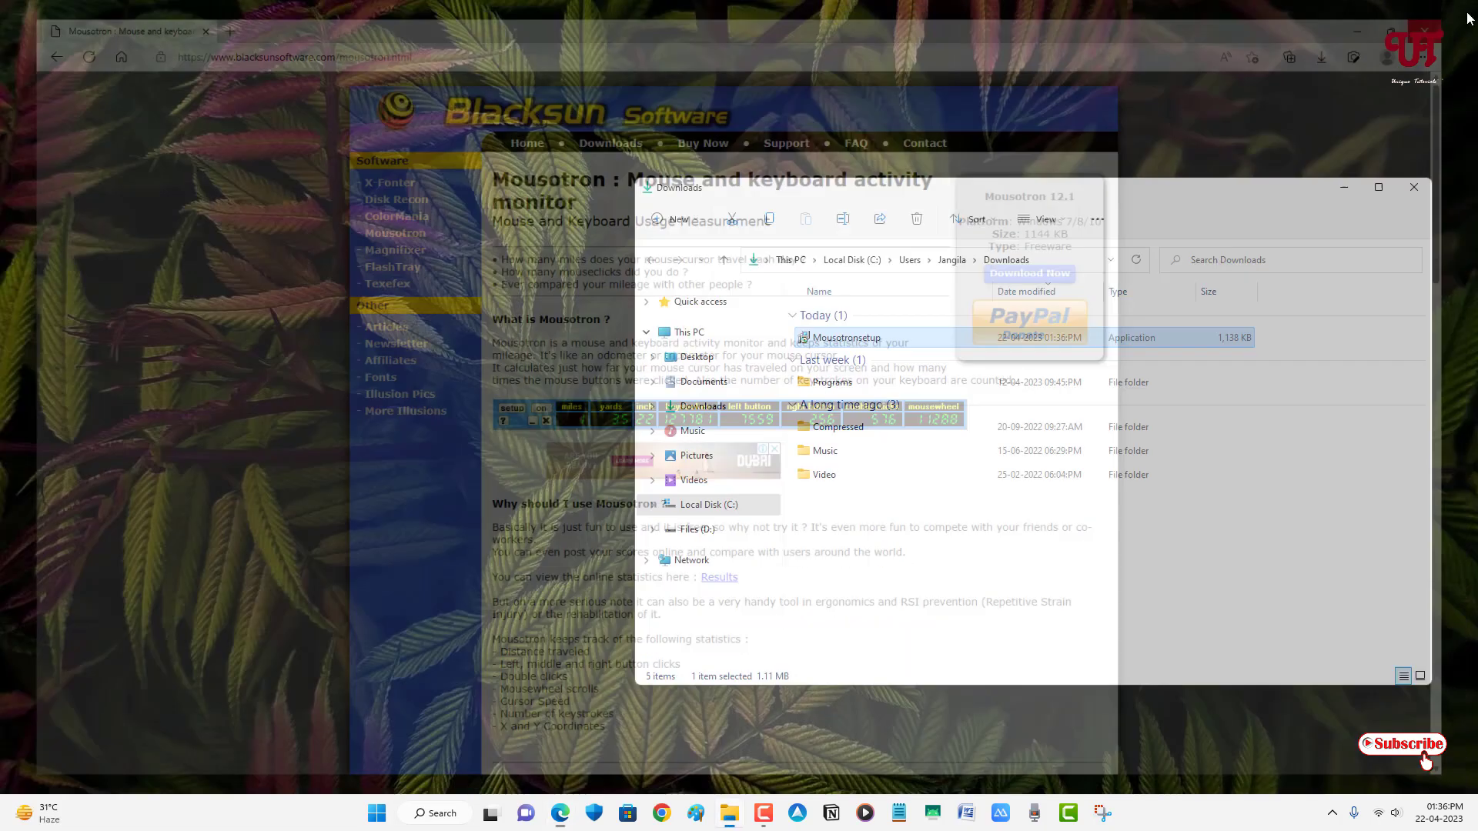
double_click(852, 337)
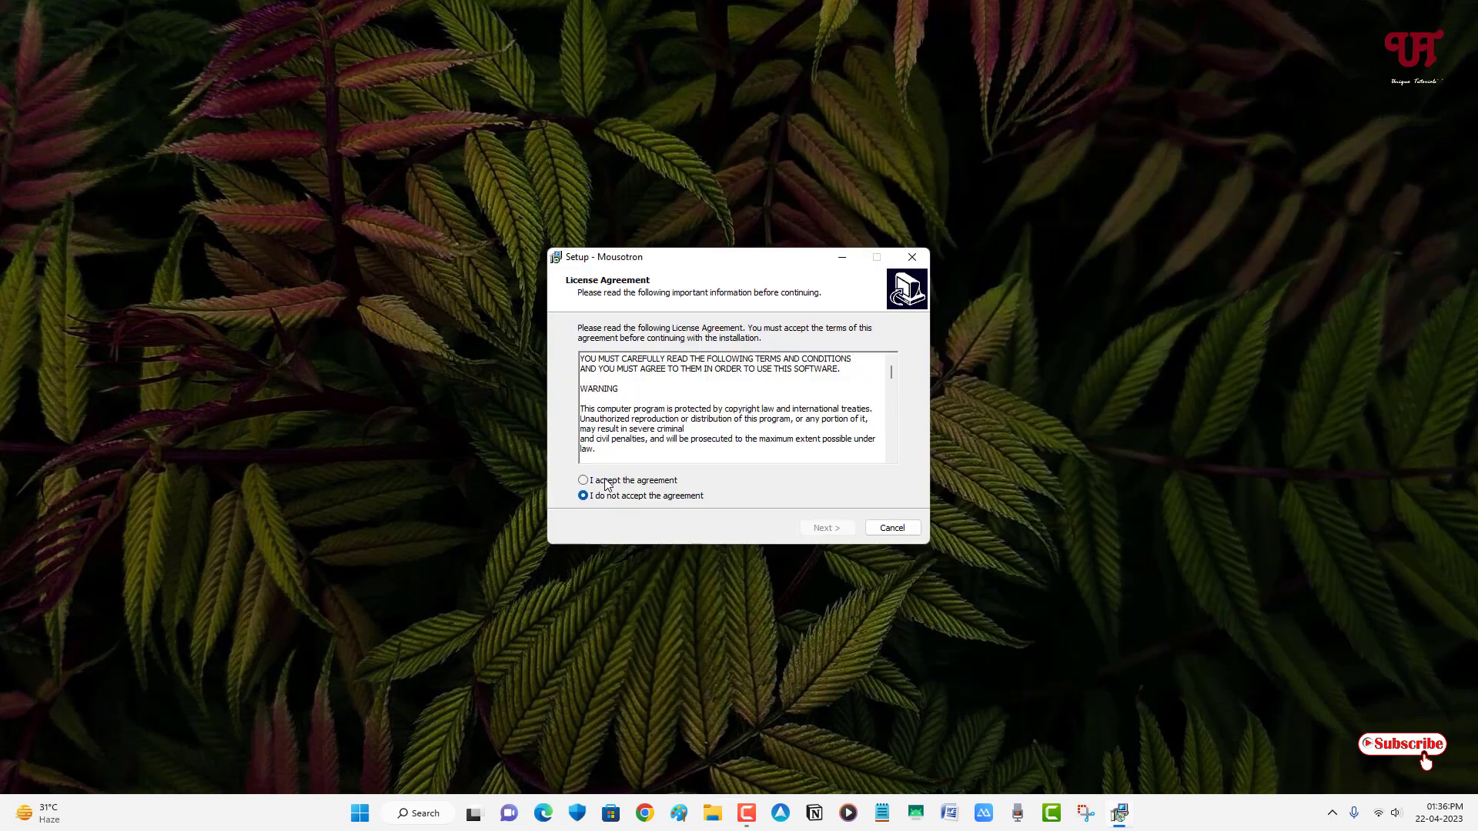
Step: Accept the agreement, install with 'Create a desktop icon' checked, and finish launching Mousotron
left_click(585, 478)
left_click(828, 528)
left_click(827, 527)
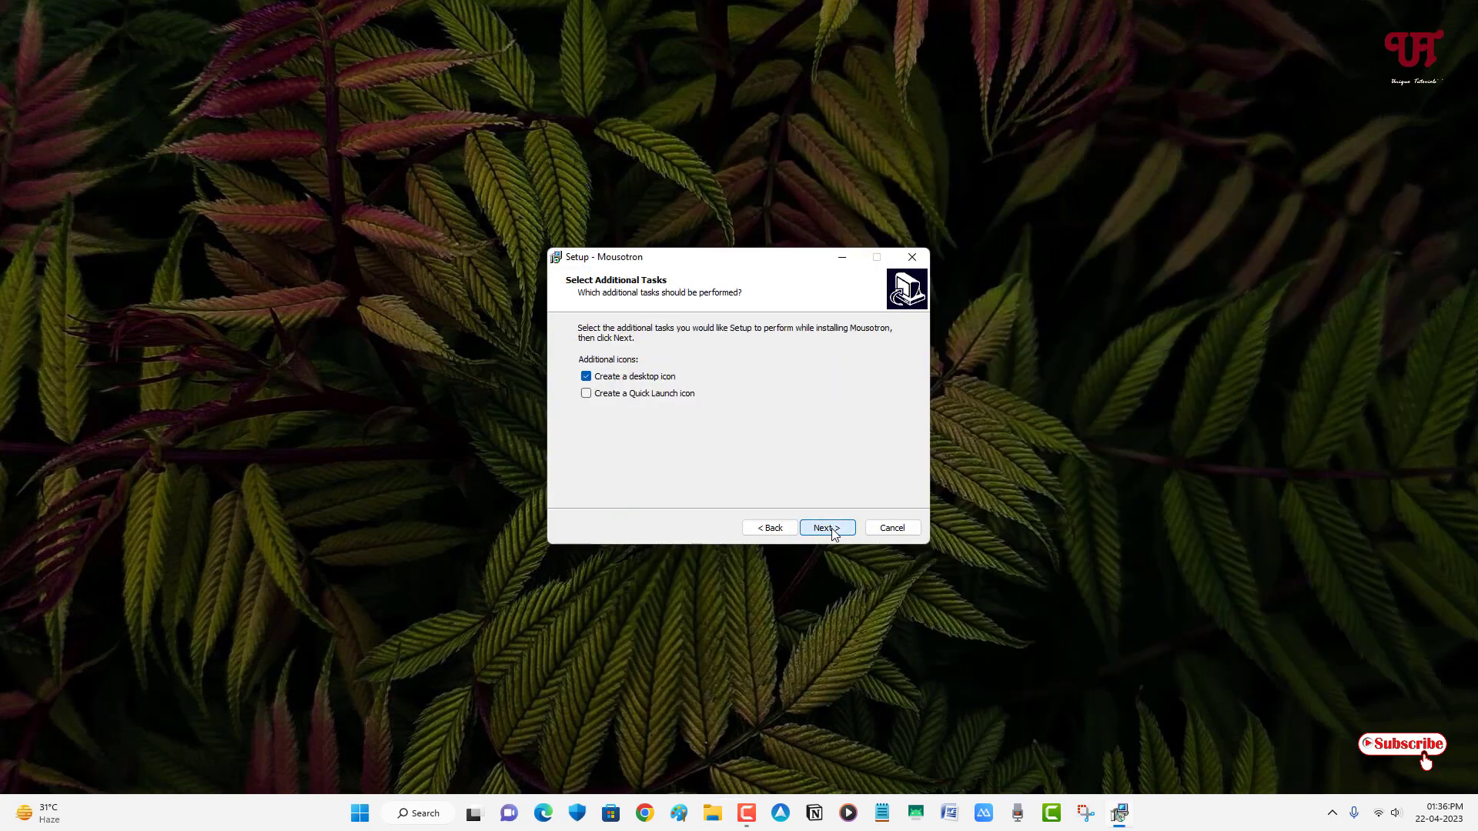
left_click(828, 528)
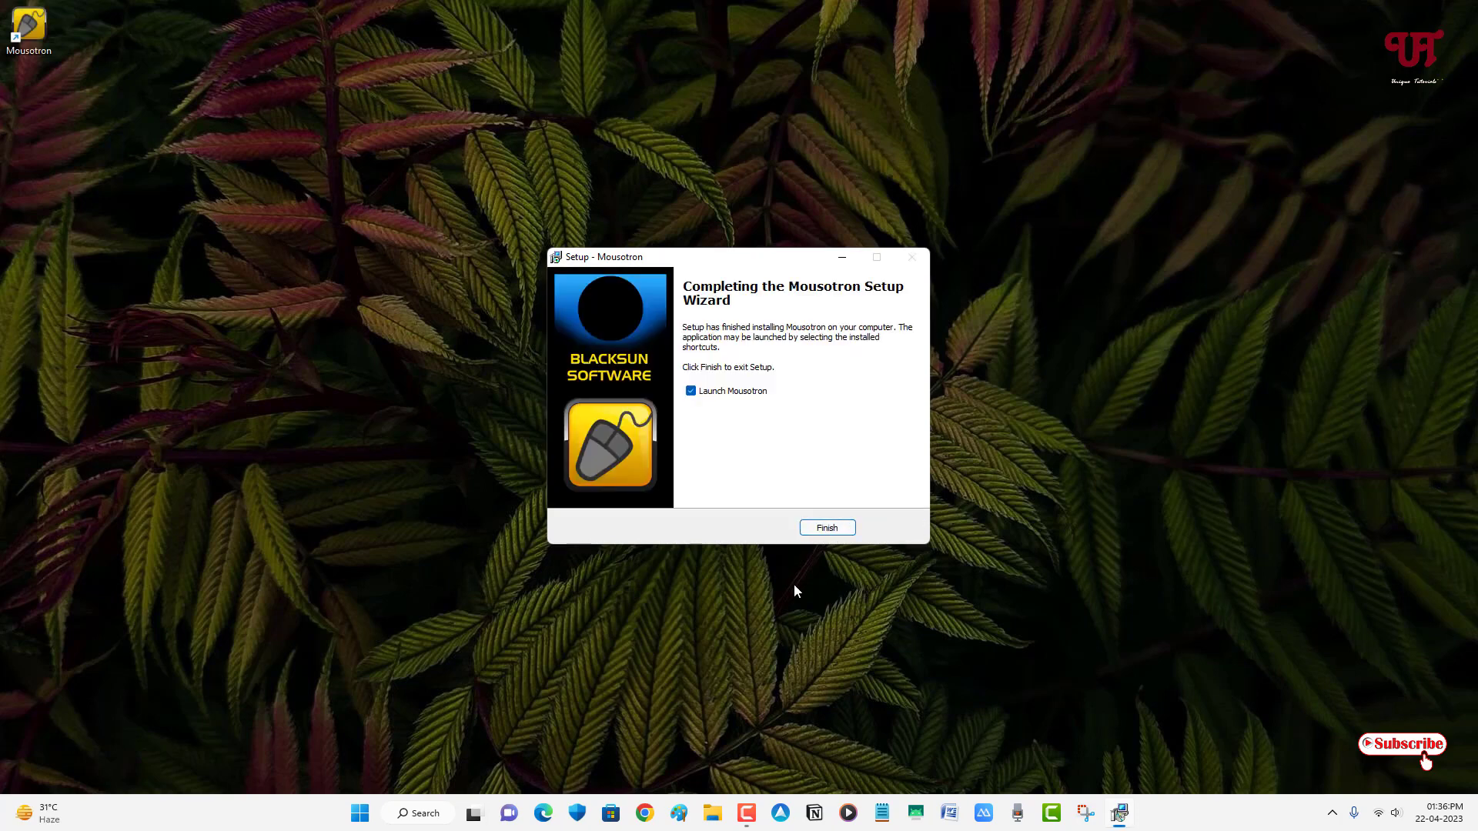
left_click(831, 528)
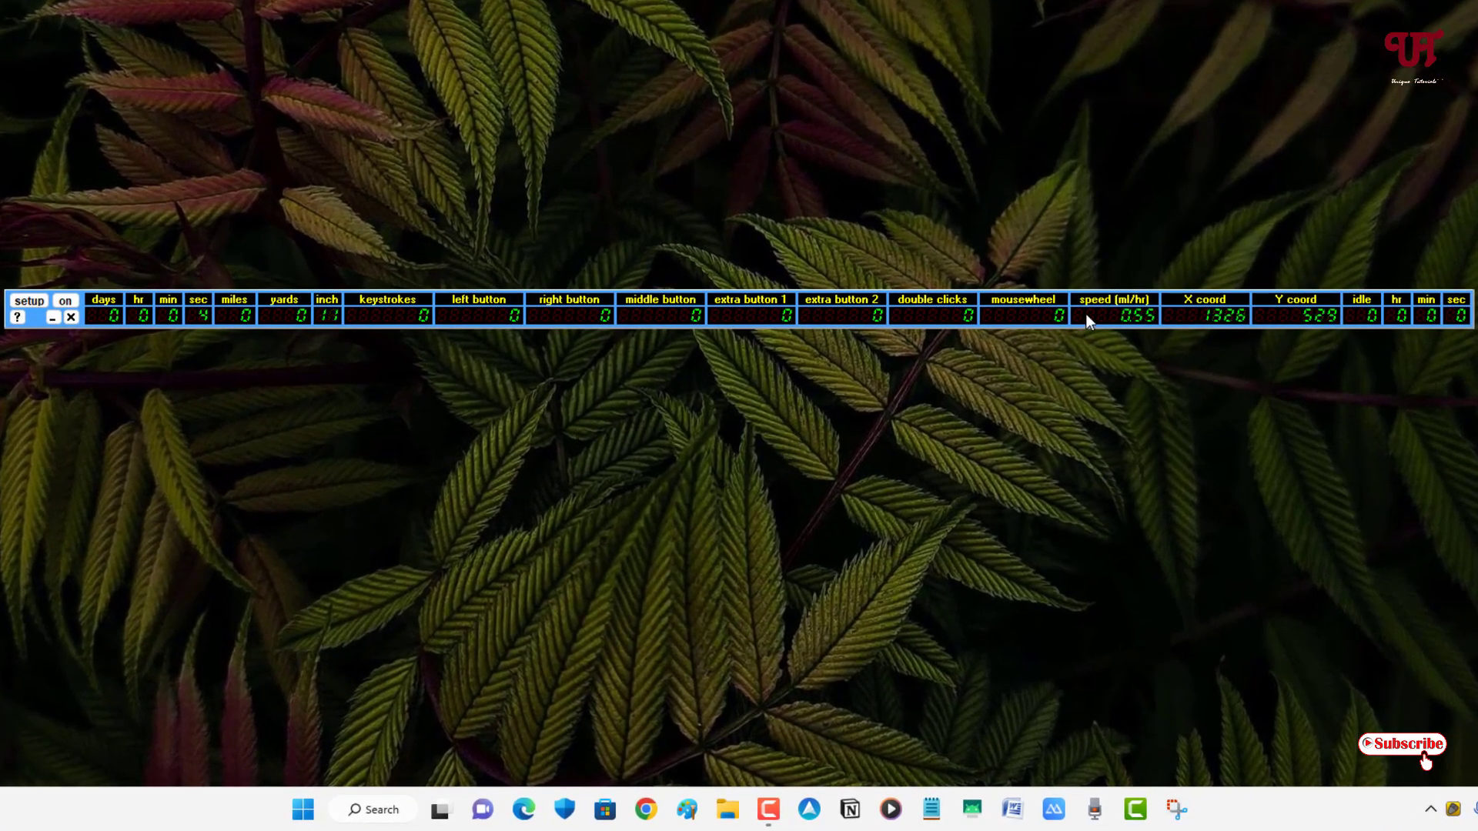
Step: Register a space keystroke and a desktop left click on the Mousotron counters
key("space")
left_click(561, 390)
Step: Register a right click, dismiss the menu, then add an 'a' keystroke and another left click
right_click(573, 344)
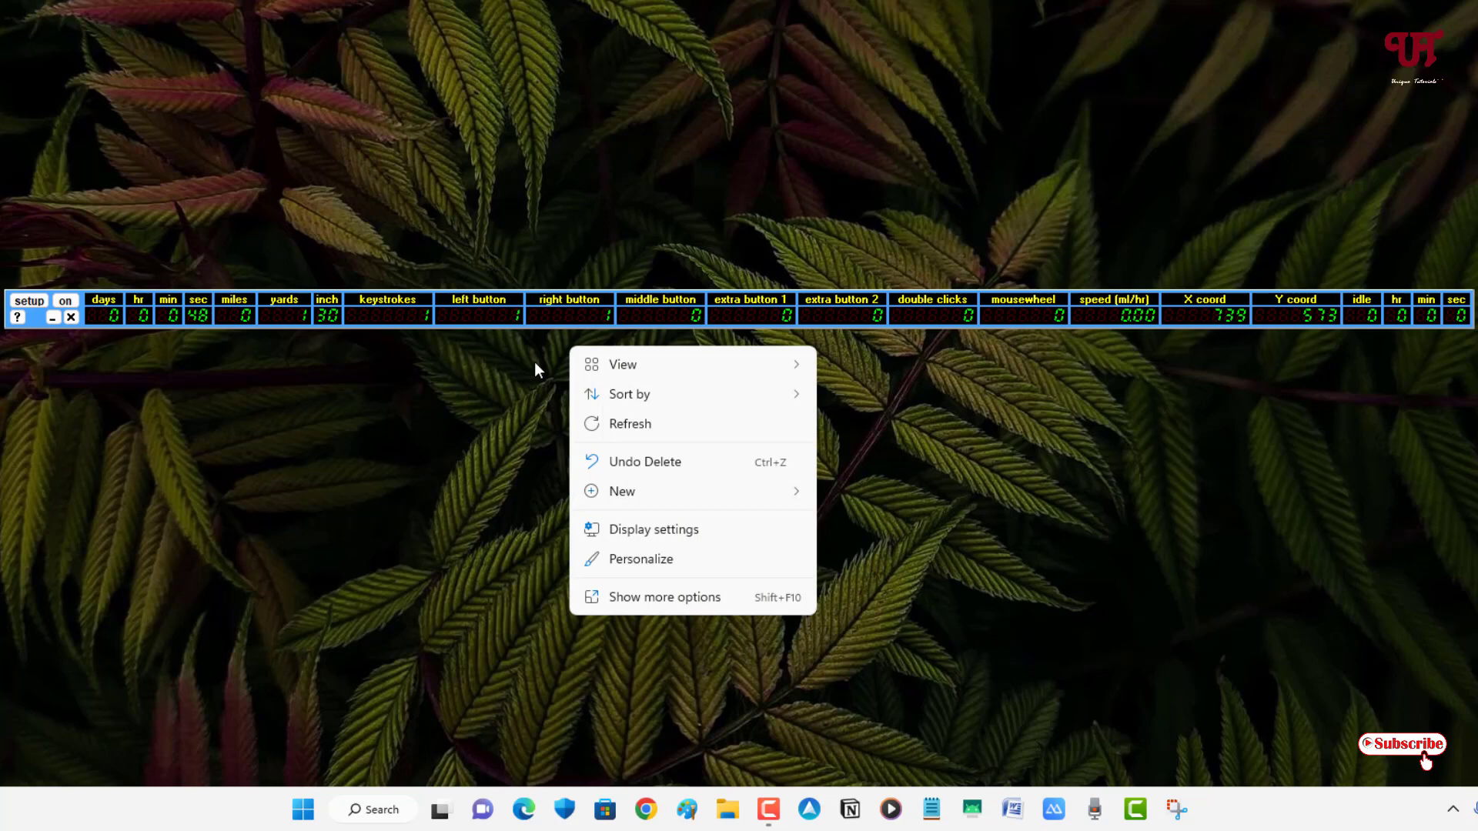
left_click(492, 359)
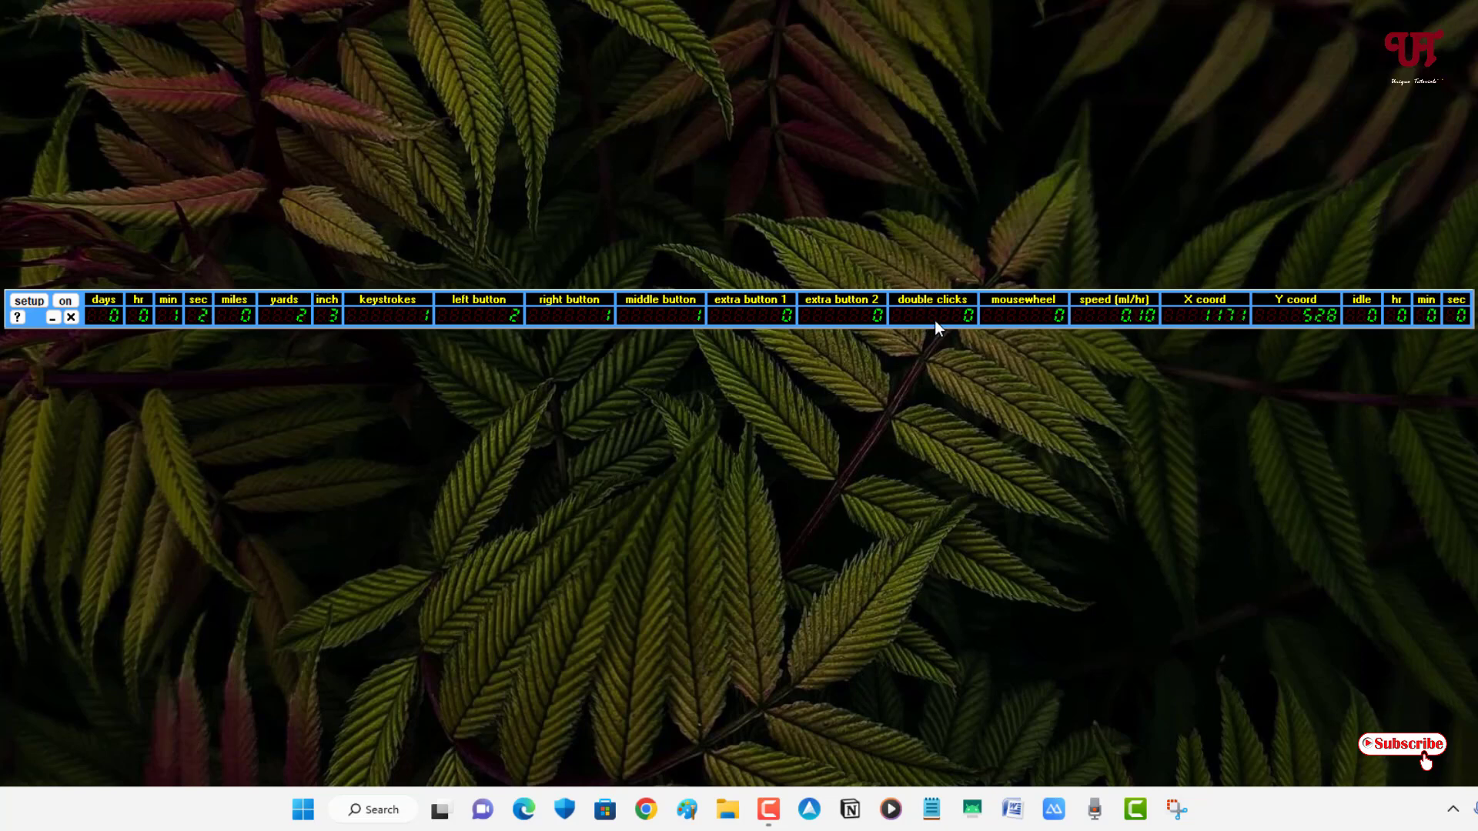
key("a")
left_click(941, 344)
Step: Register another right click, dismiss the menu and close the Mousotron counter bar
right_click(914, 356)
right_click(913, 357)
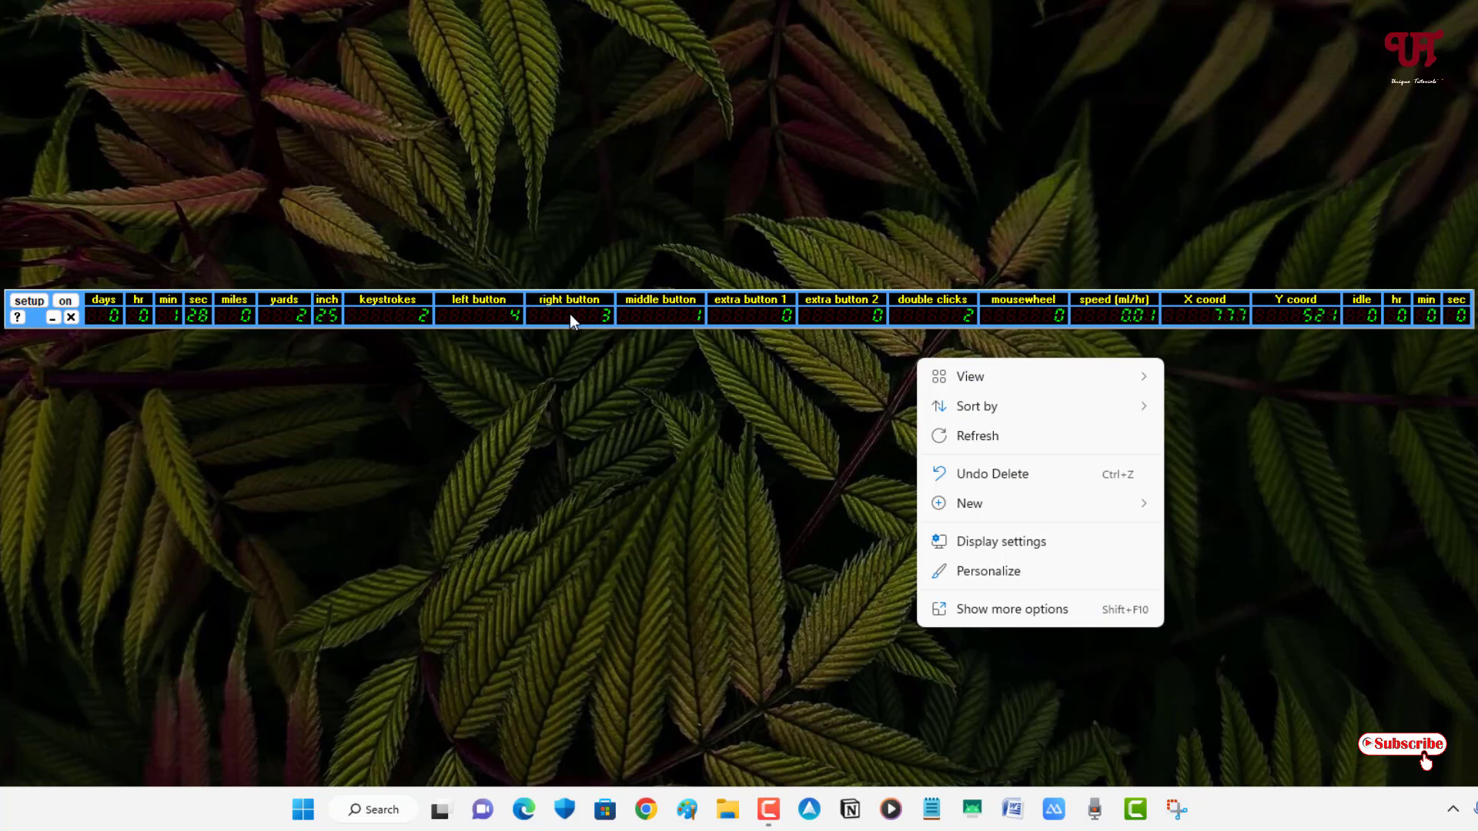
left_click(597, 370)
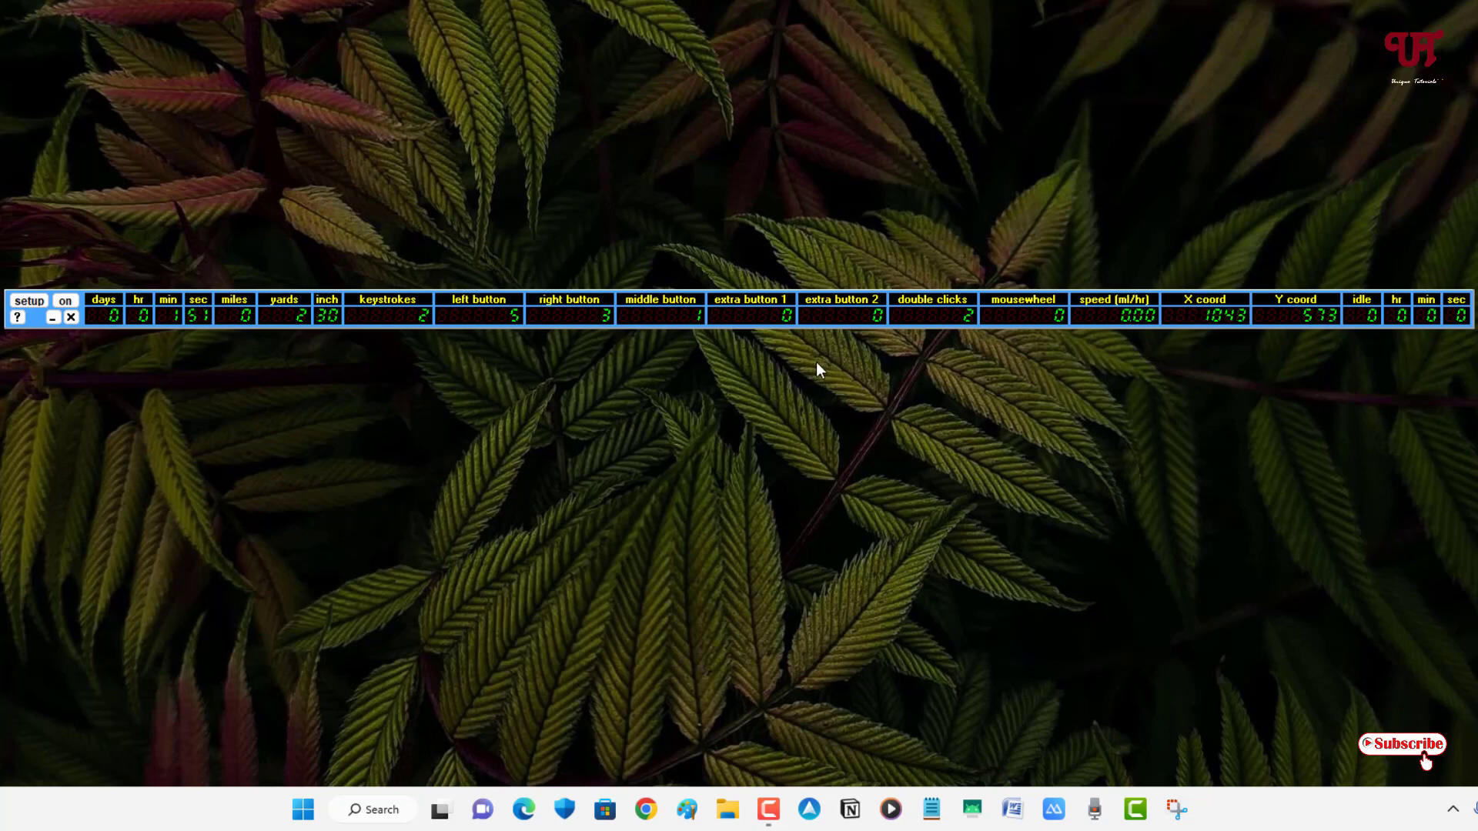
left_click(71, 316)
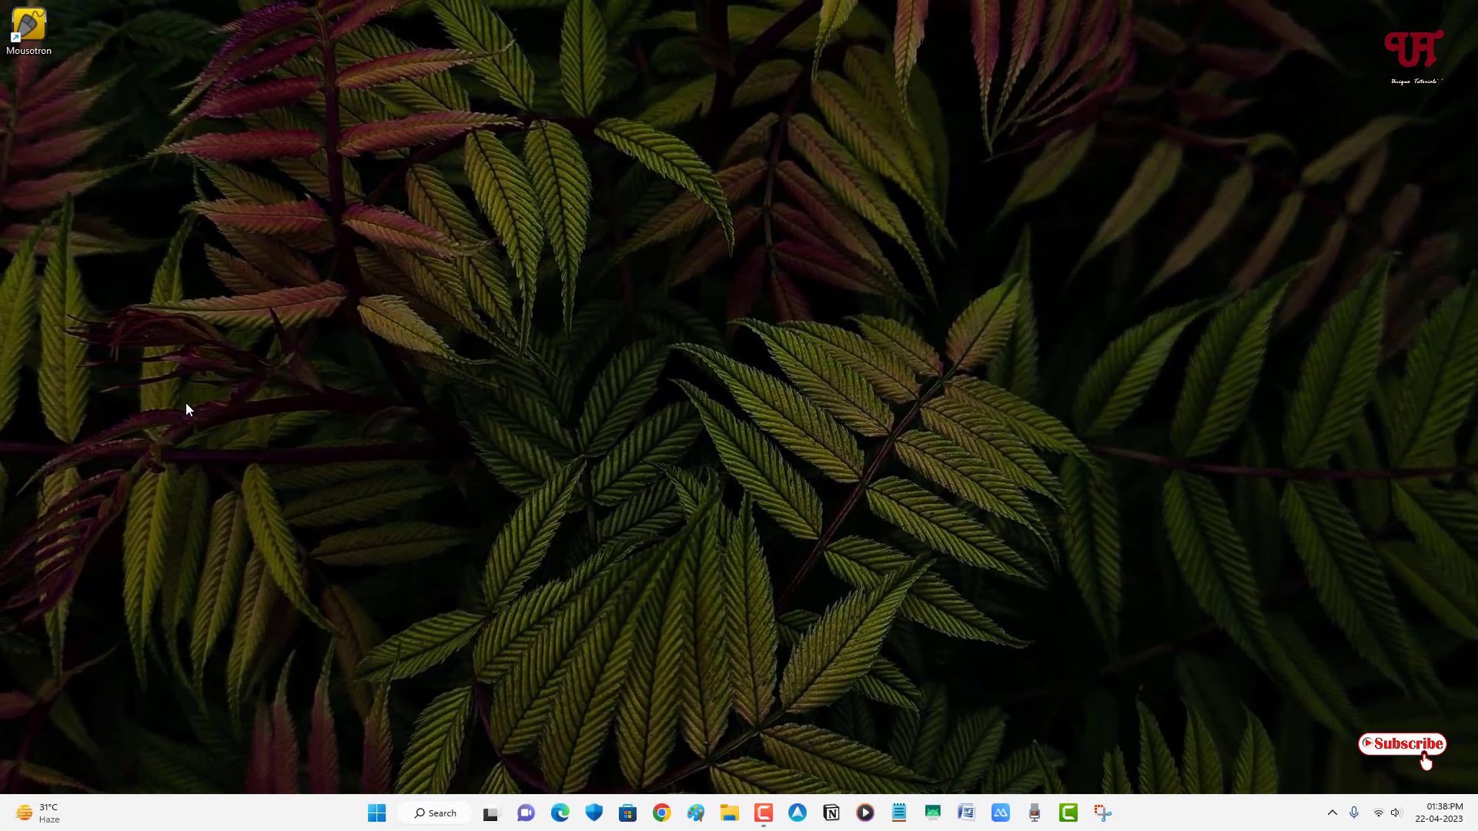